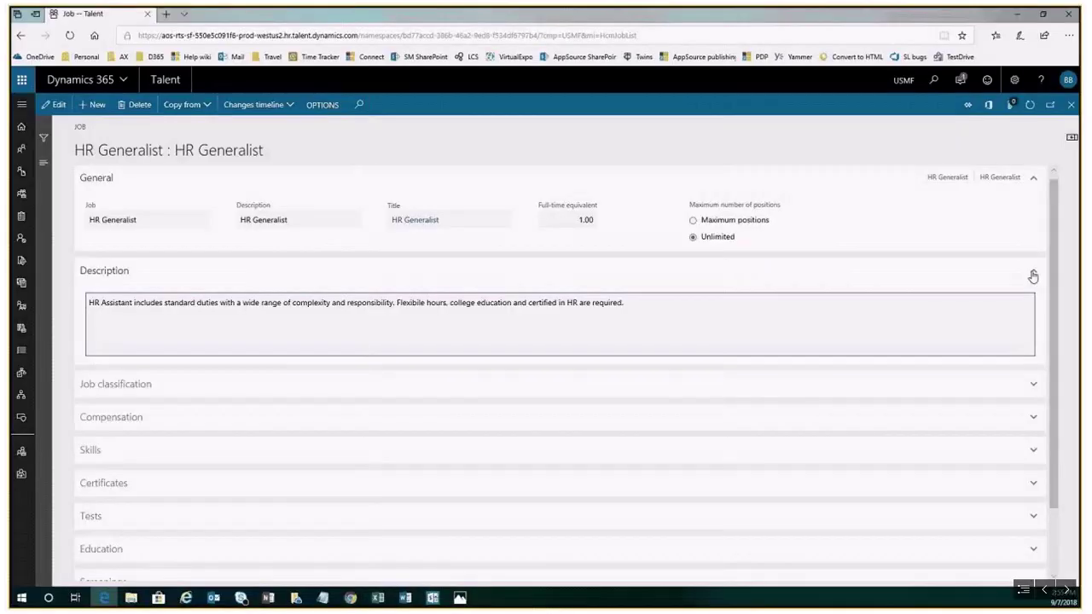
click(1032, 275)
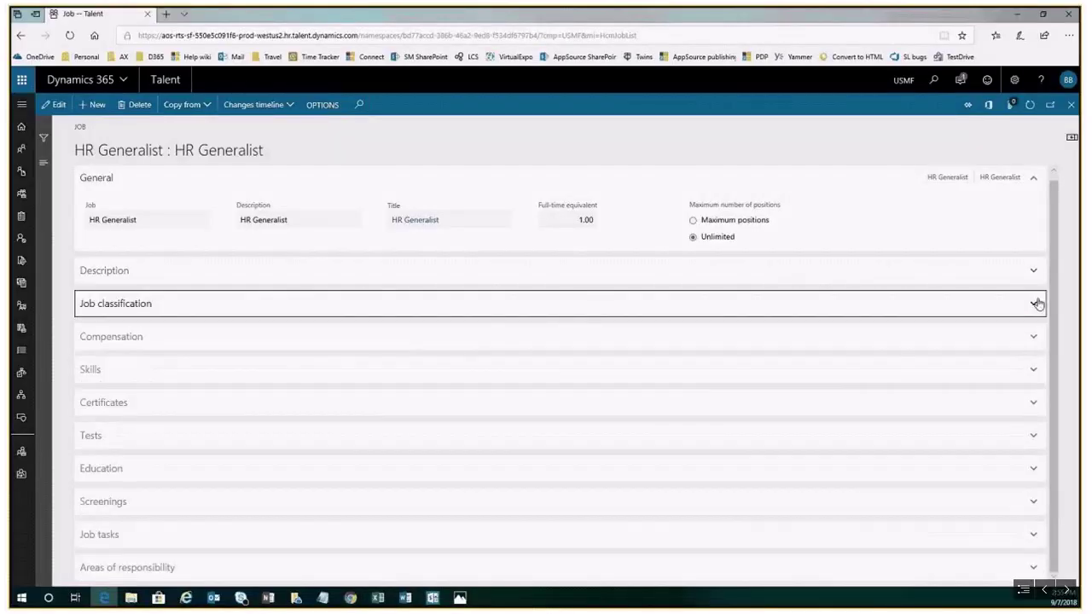
click(1035, 303)
click(1037, 304)
click(1033, 338)
click(1034, 337)
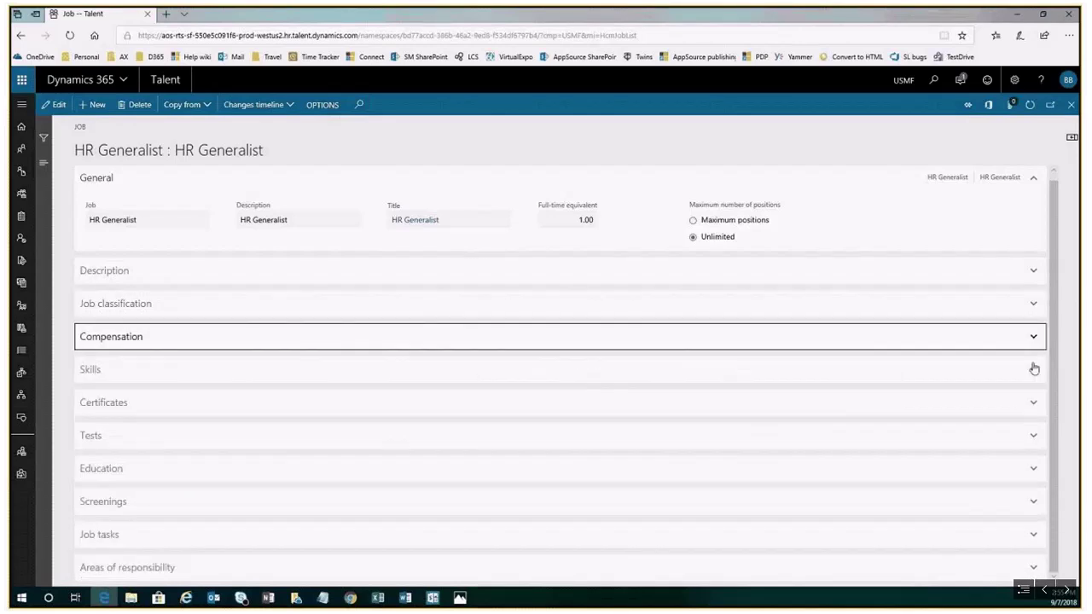
click(1033, 369)
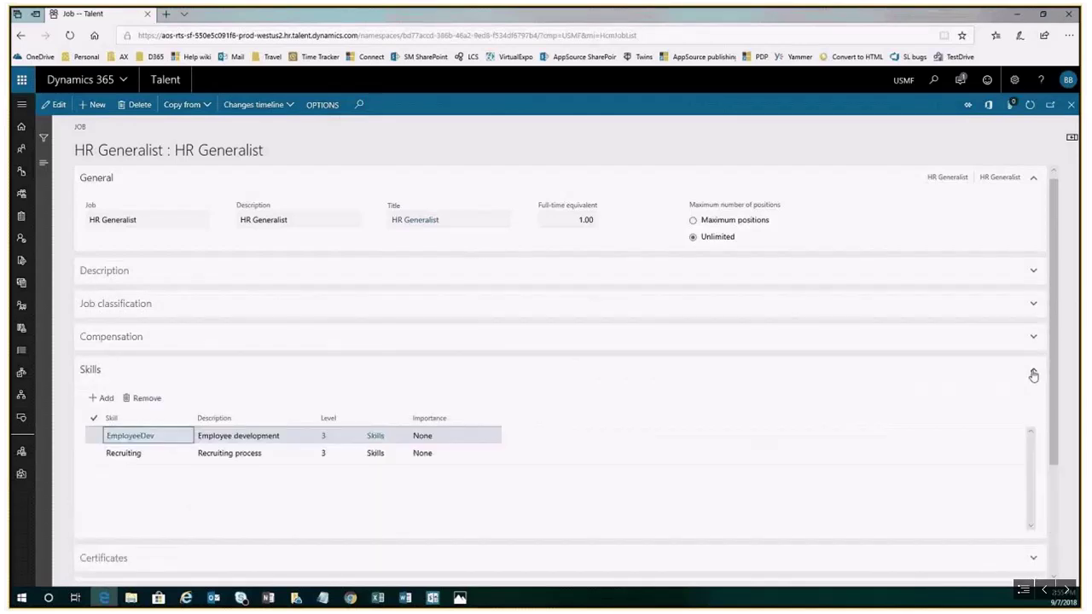
click(1033, 375)
click(1032, 273)
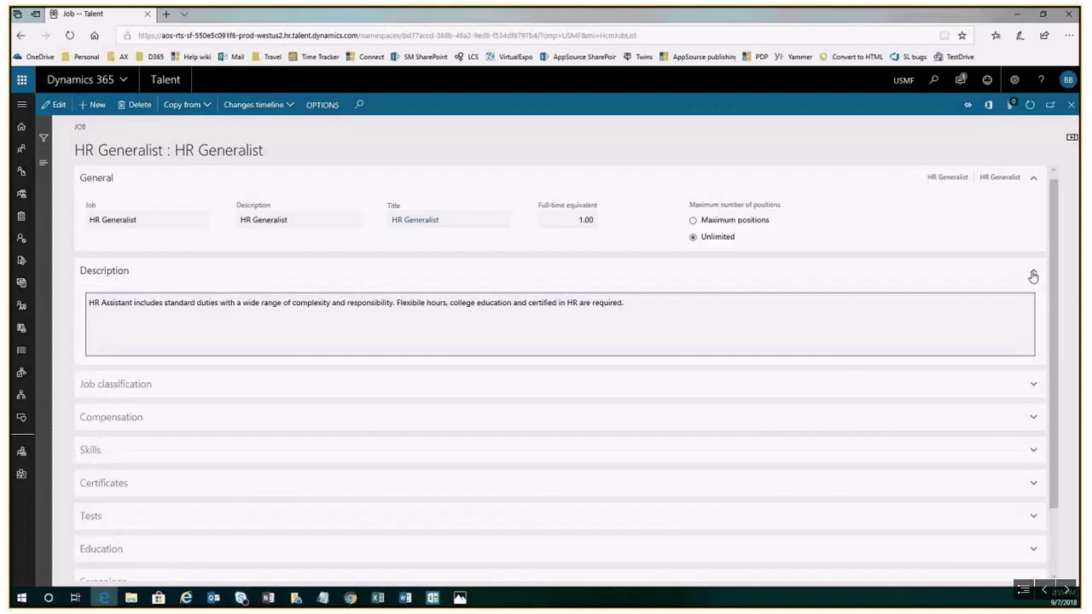
click(1032, 274)
click(1037, 303)
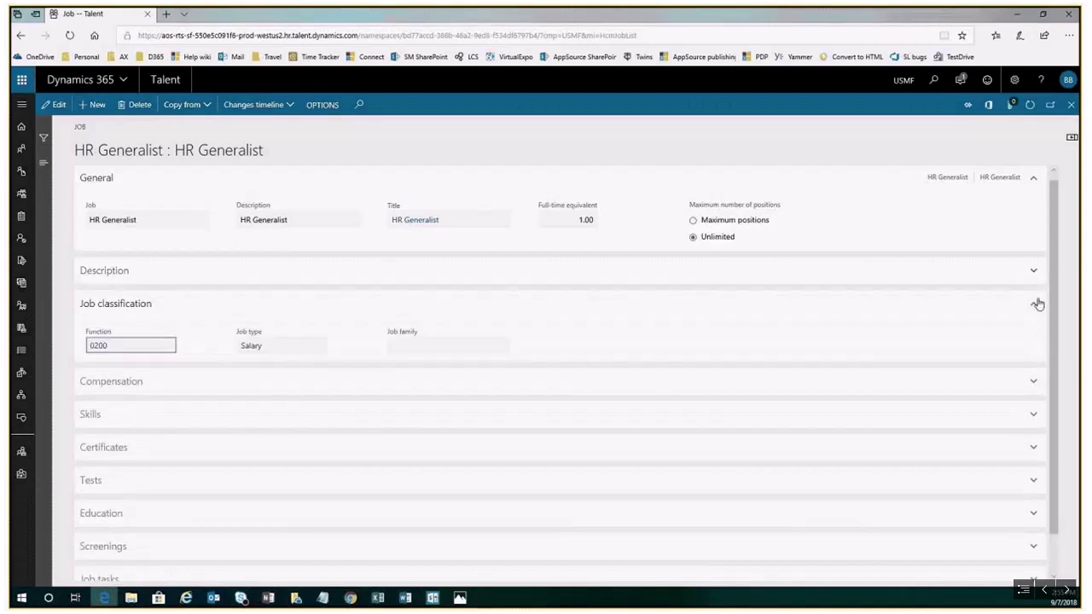
click(1037, 303)
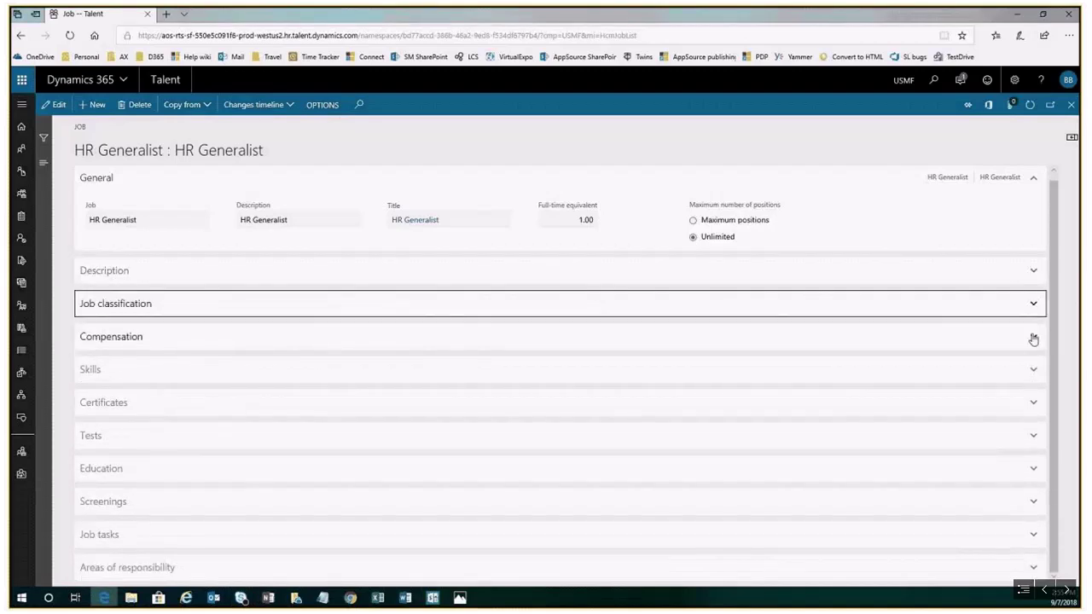
click(1033, 338)
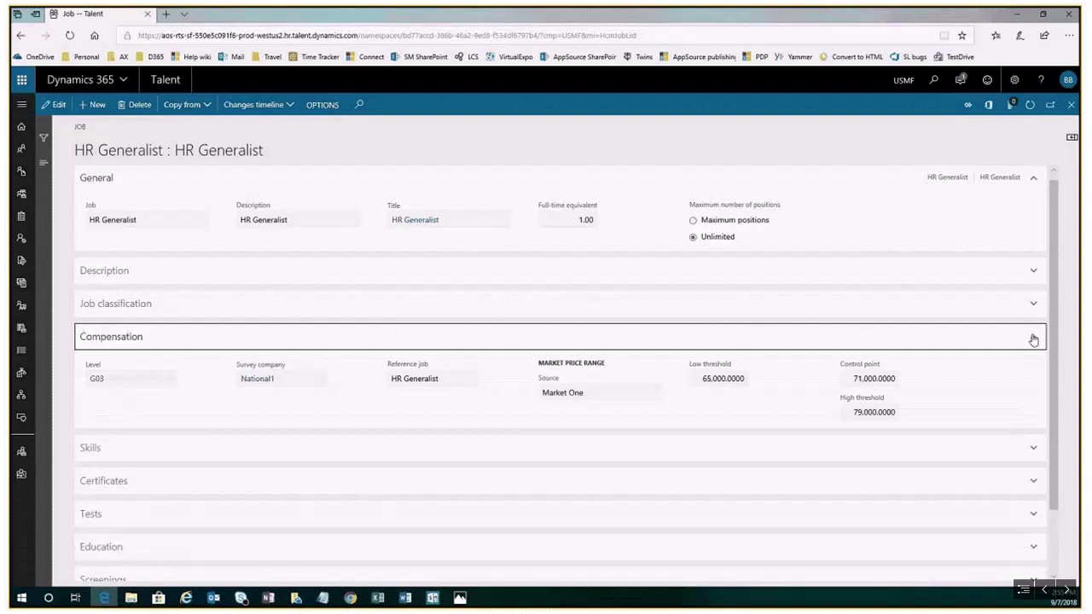
click(1033, 339)
click(1032, 373)
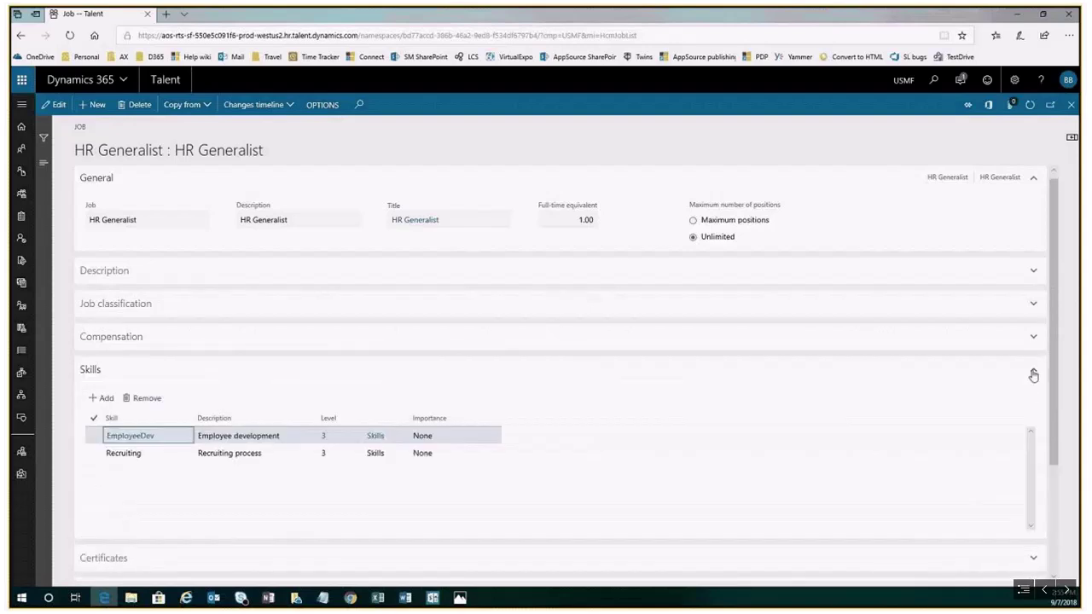
click(1033, 376)
click(1032, 275)
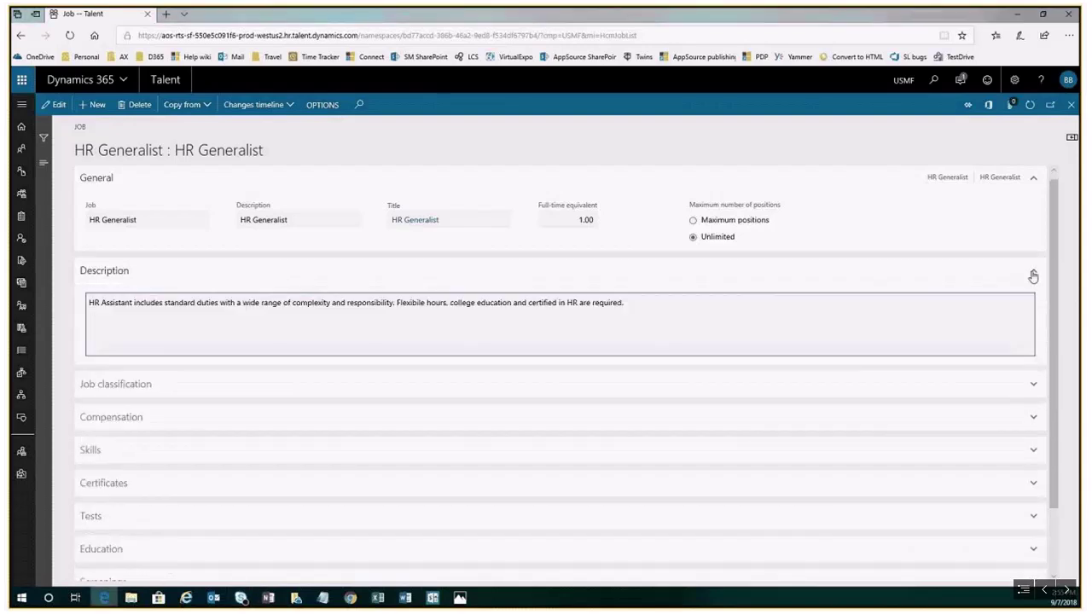
click(1032, 275)
click(1035, 300)
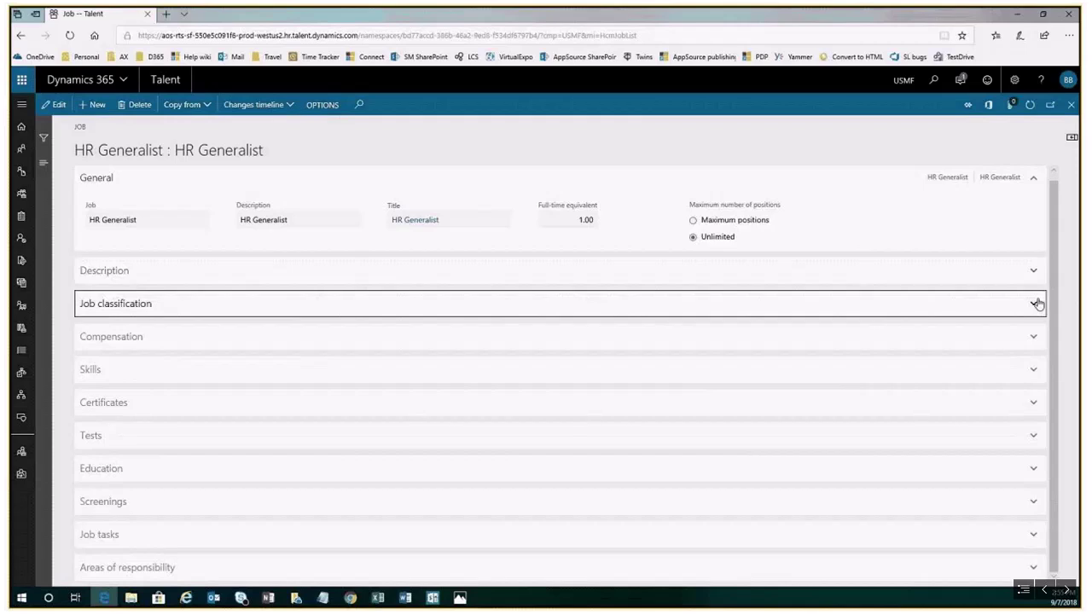
click(1037, 304)
click(1033, 338)
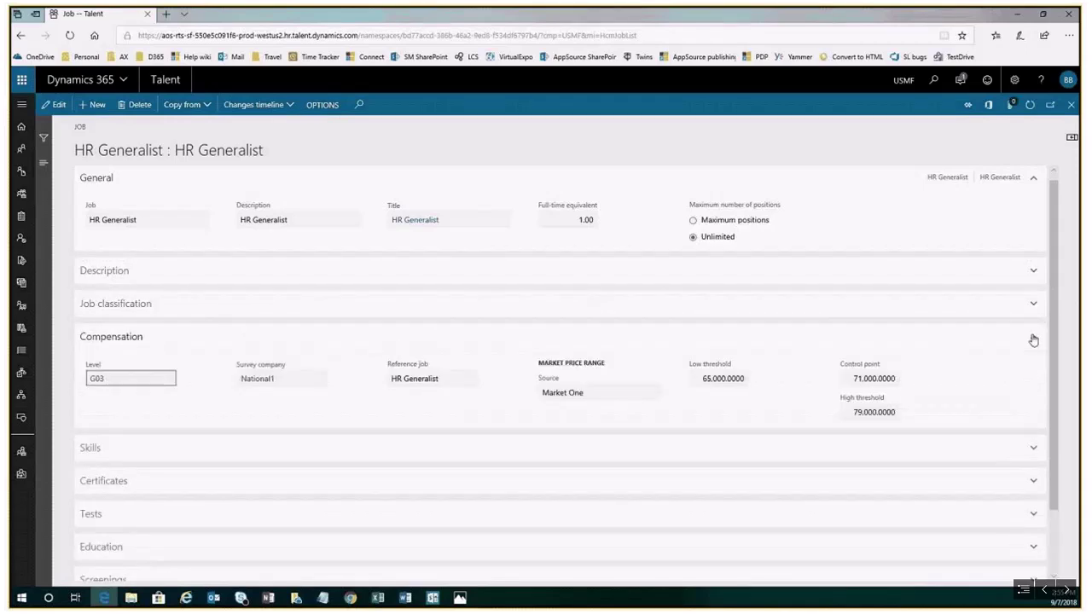
click(1033, 339)
click(1033, 370)
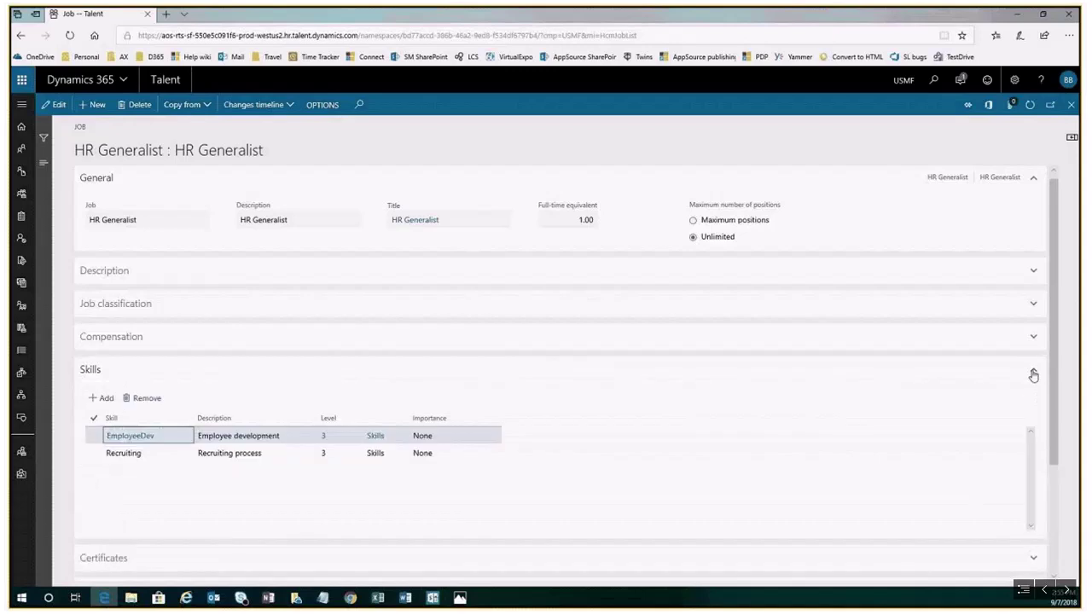
click(1032, 375)
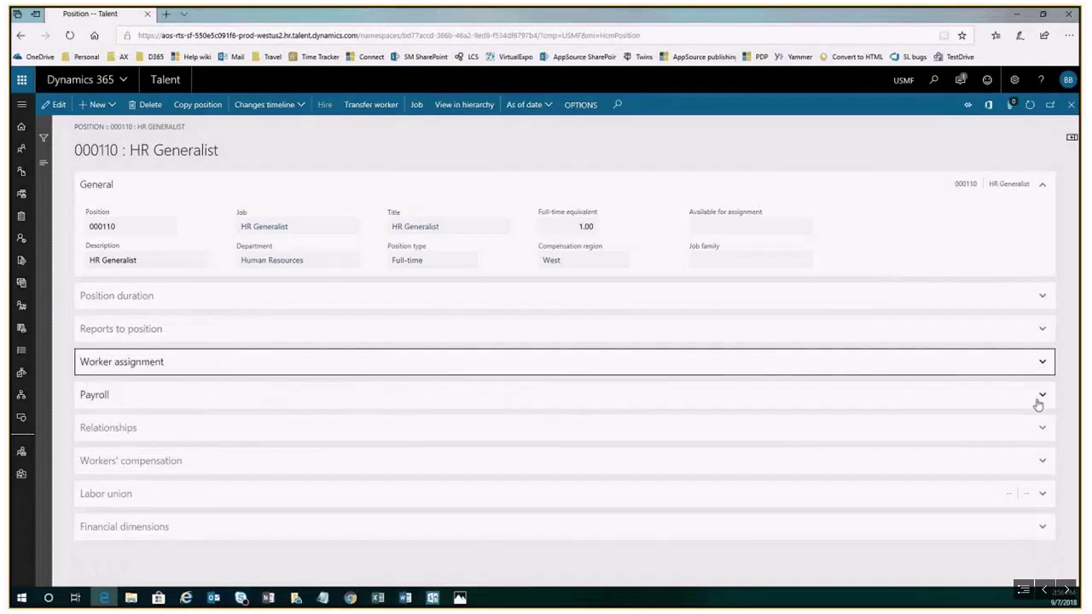
- On position 000110, expand and collapse the Payroll, Position duration, Reports to position and Worker assignment FastTabs
click(1042, 398)
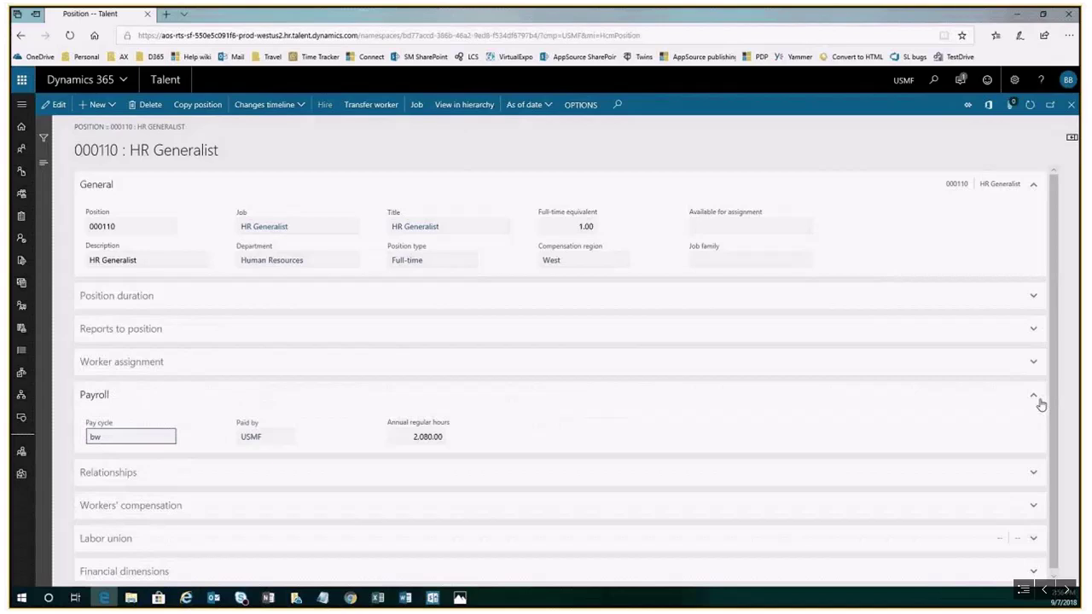
click(1037, 400)
click(1040, 299)
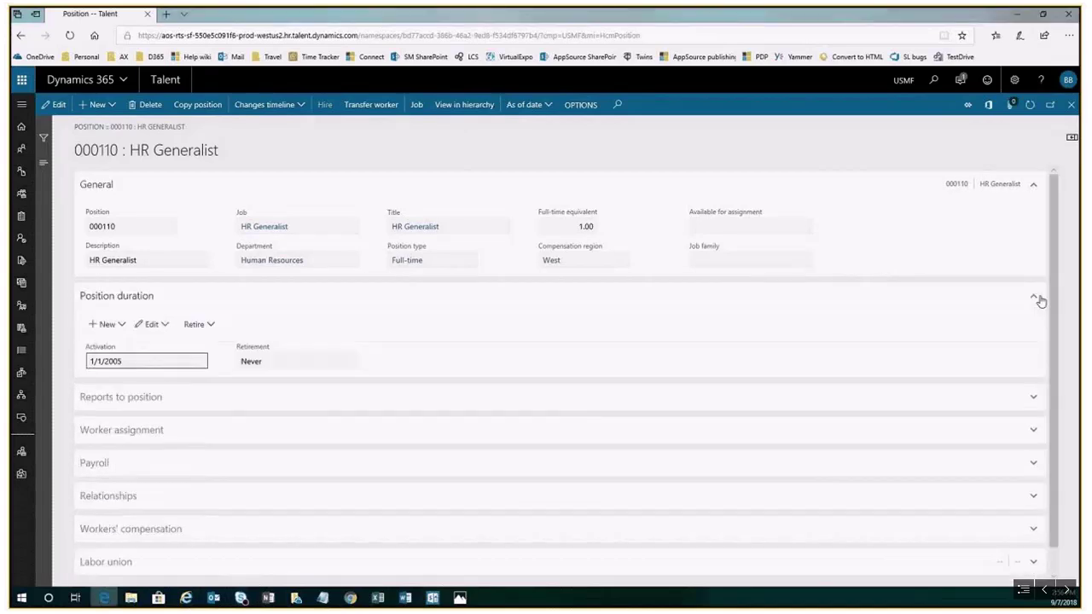
click(1039, 299)
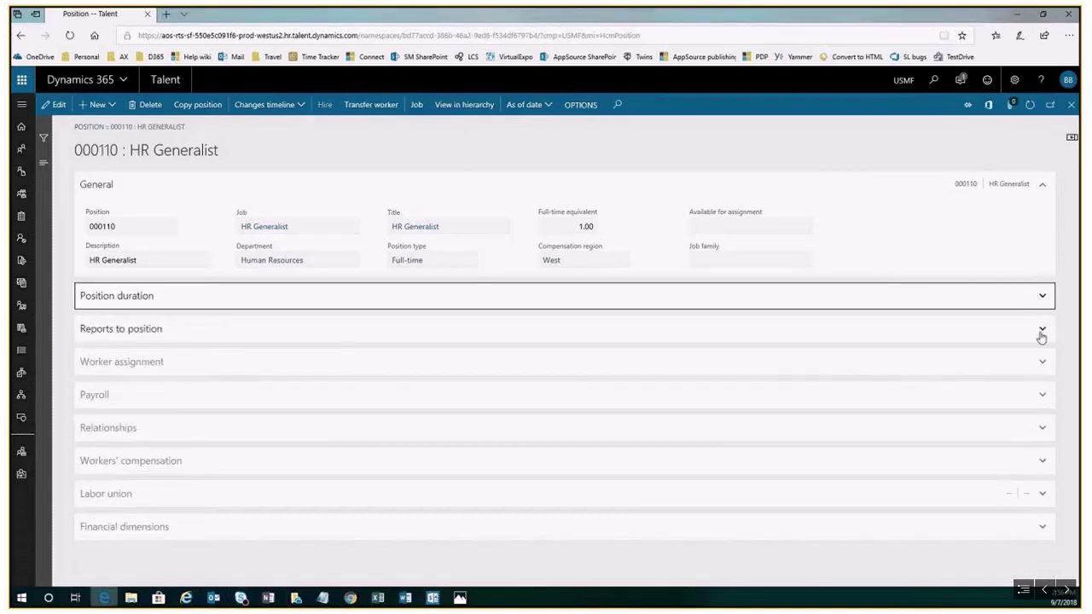
click(1042, 329)
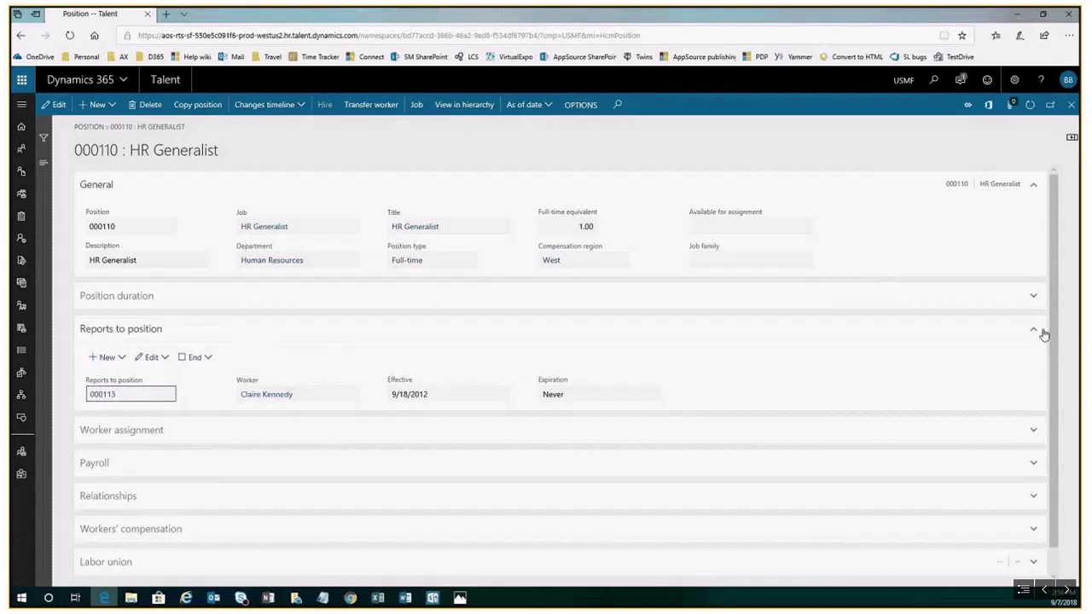
click(1042, 331)
click(1042, 364)
click(1041, 365)
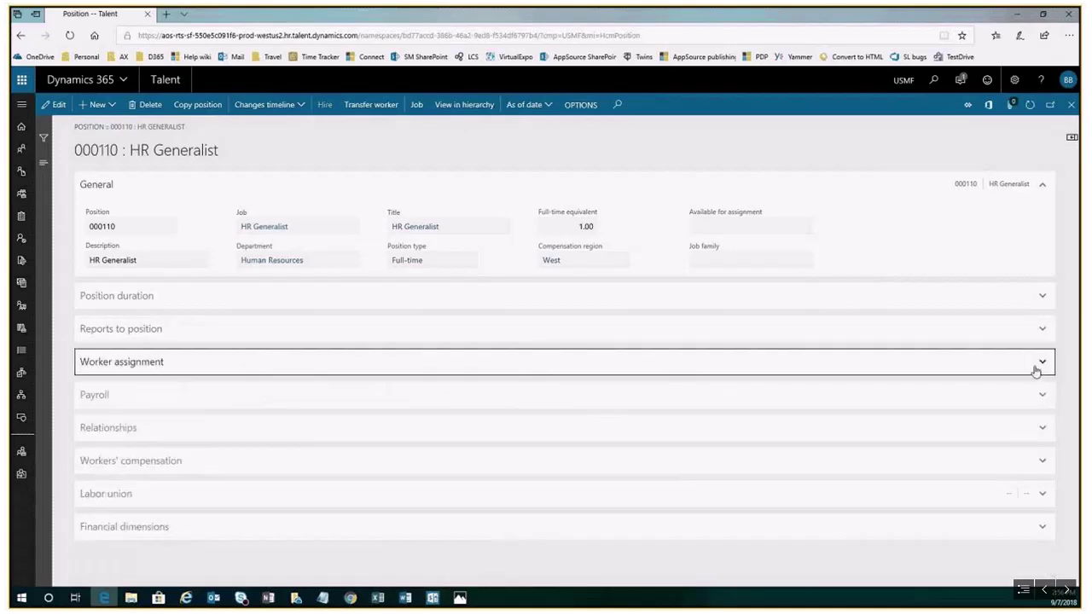
- Open and close the Payroll, Position duration, Reports to position and Worker assignment FastTabs a second time
click(1041, 396)
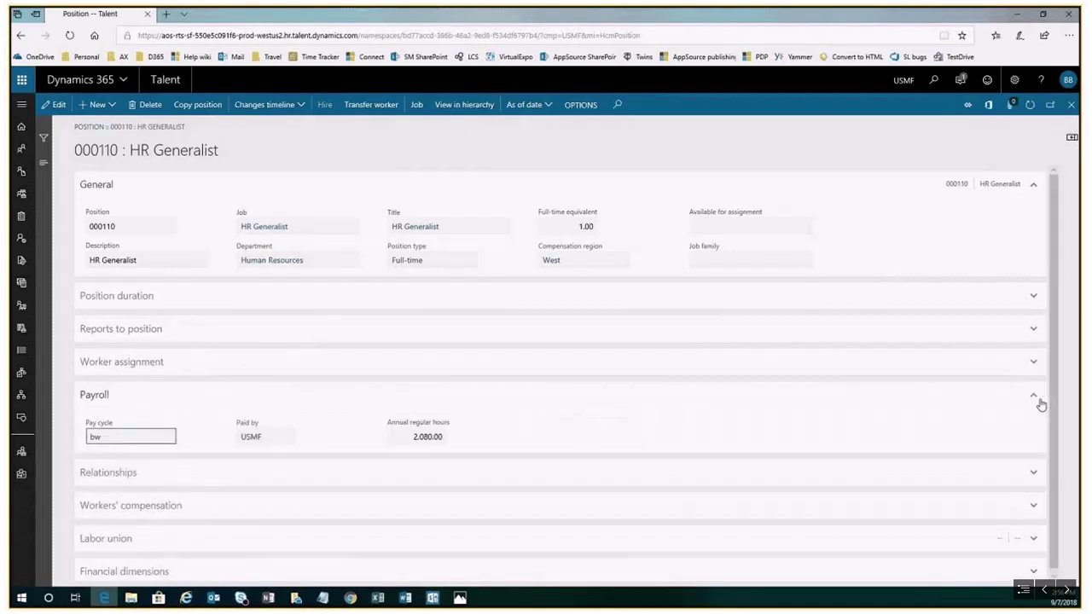
click(1041, 403)
click(1040, 300)
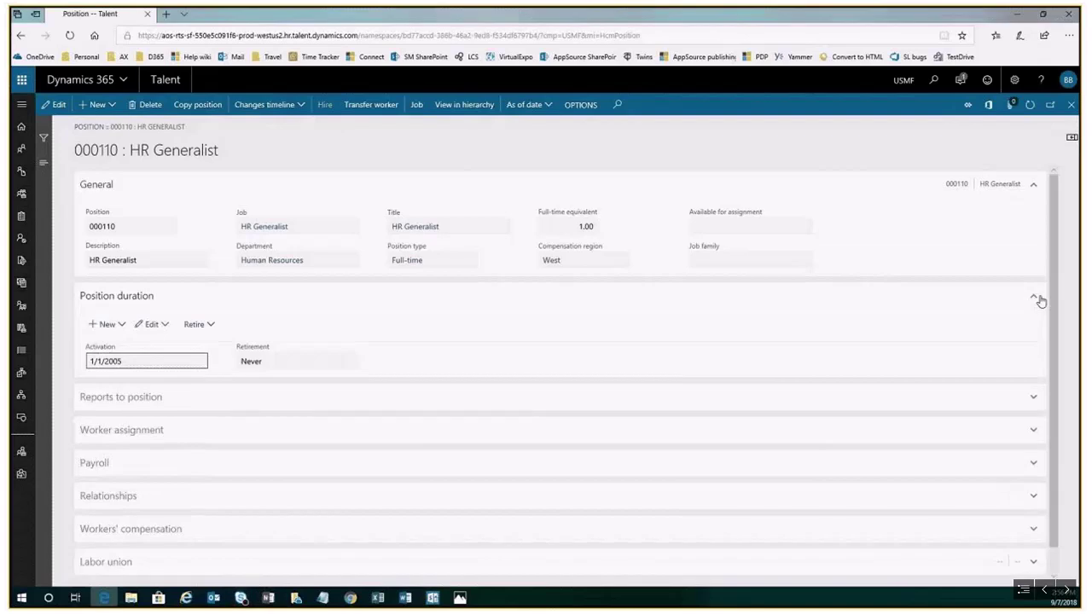
click(1038, 300)
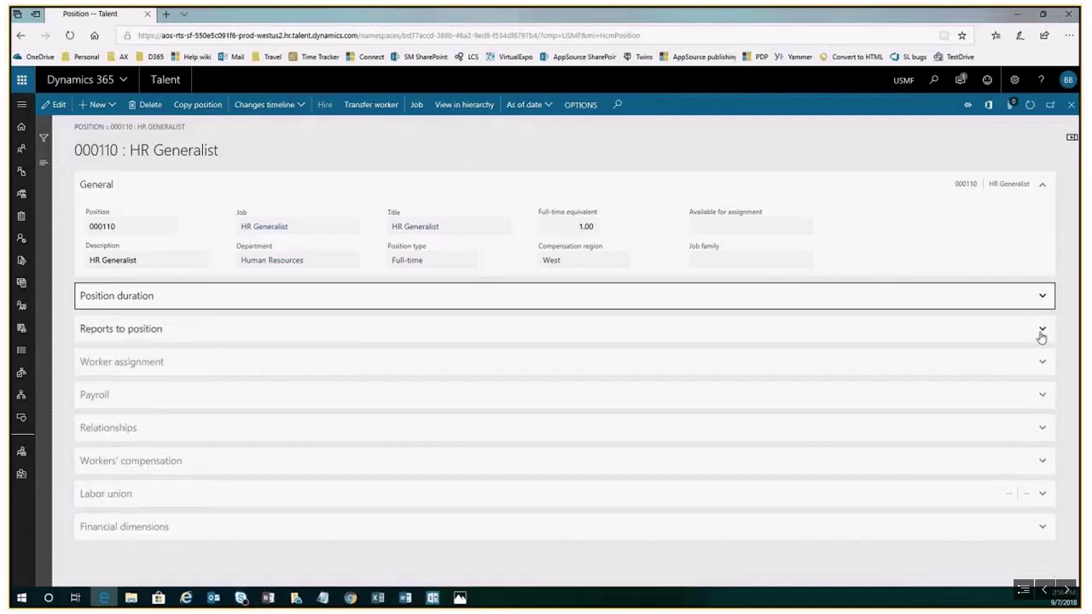
click(1043, 332)
click(1042, 331)
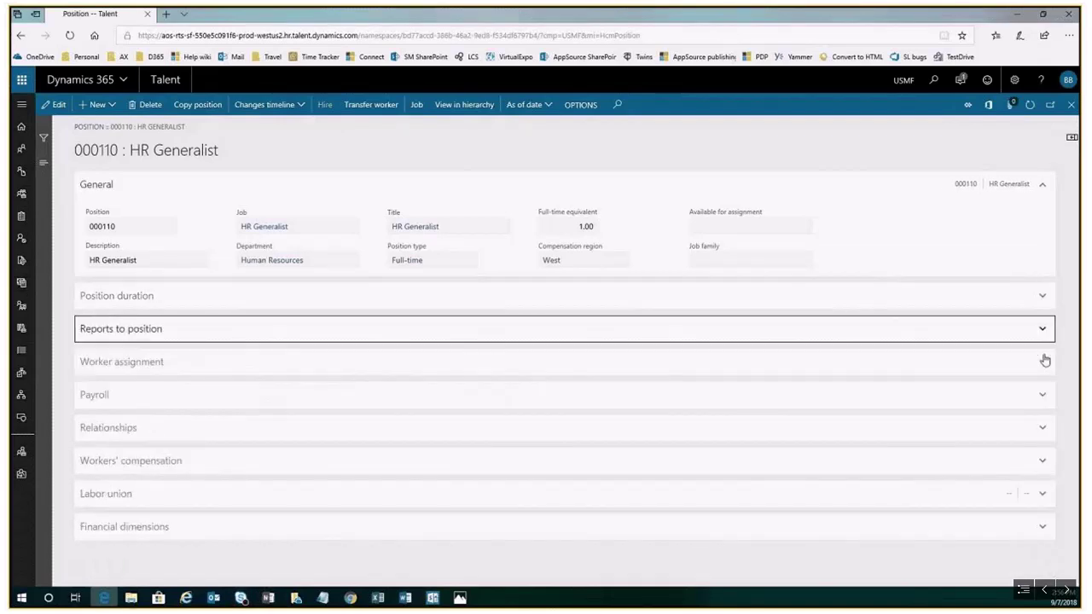
click(1043, 362)
click(1044, 368)
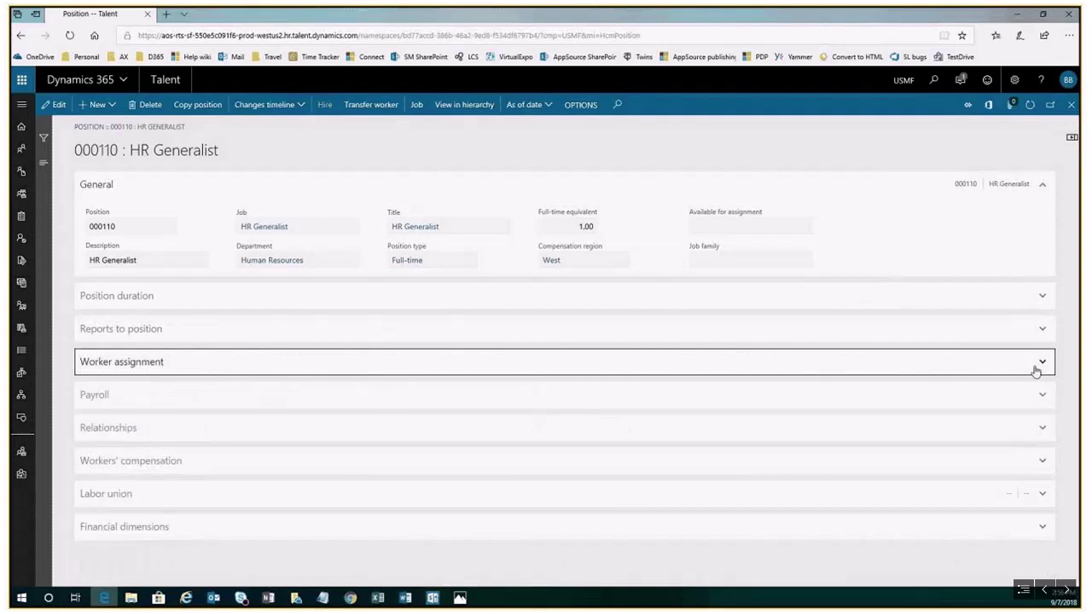